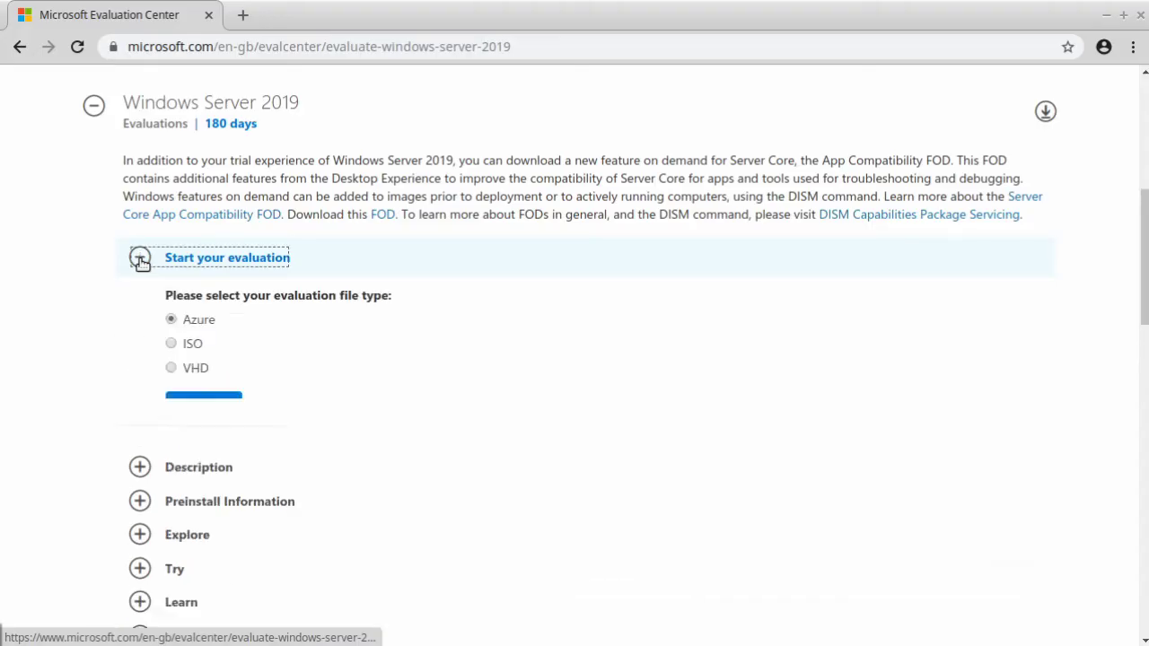
Choose ISO as the file type for the Windows Server 2019 evaluation download.
scroll(103, 234, down, 2)
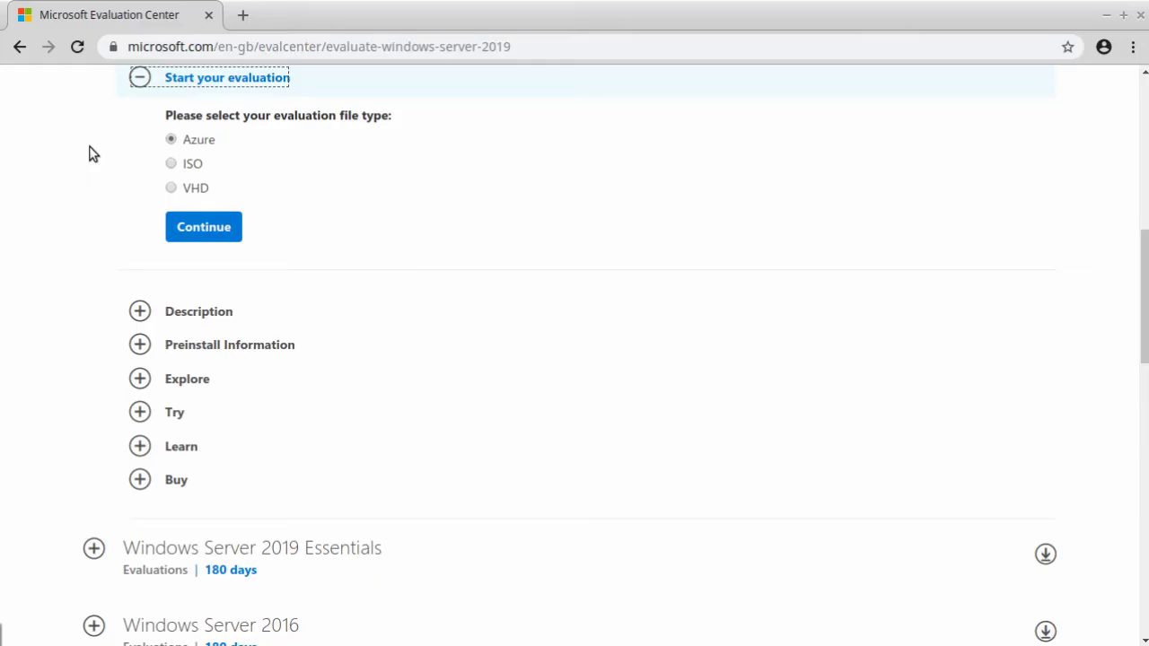
click(170, 165)
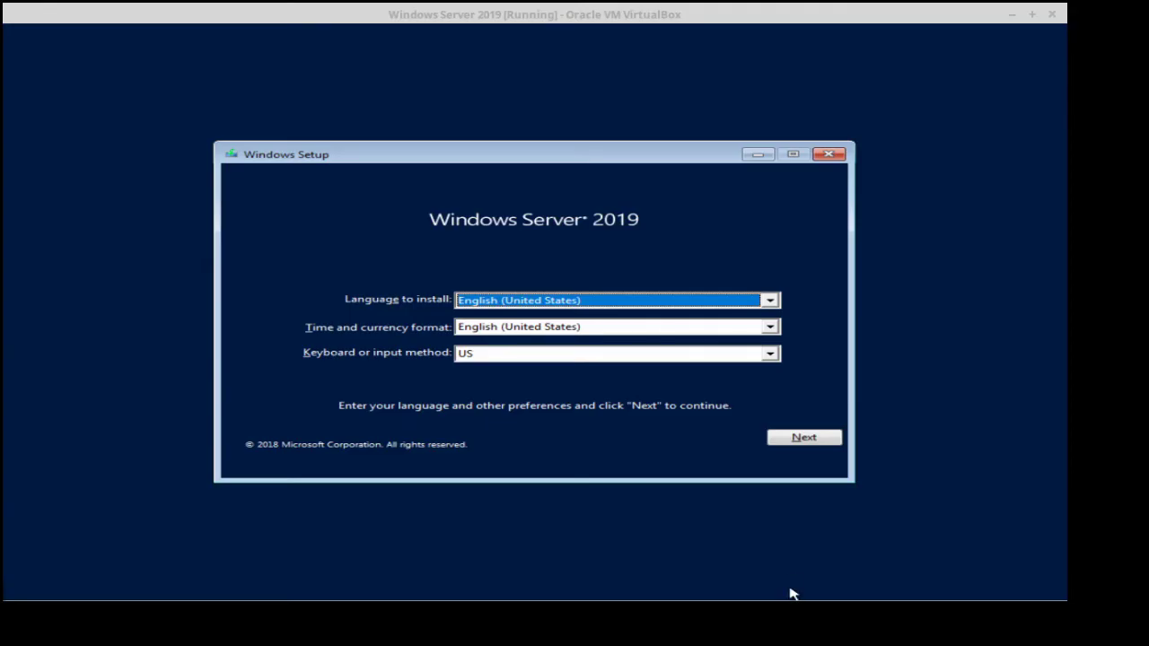
Set the time and currency format to English (United Kingdom), then start the installation with Install now.
click(775, 328)
scroll(760, 341, up, 1)
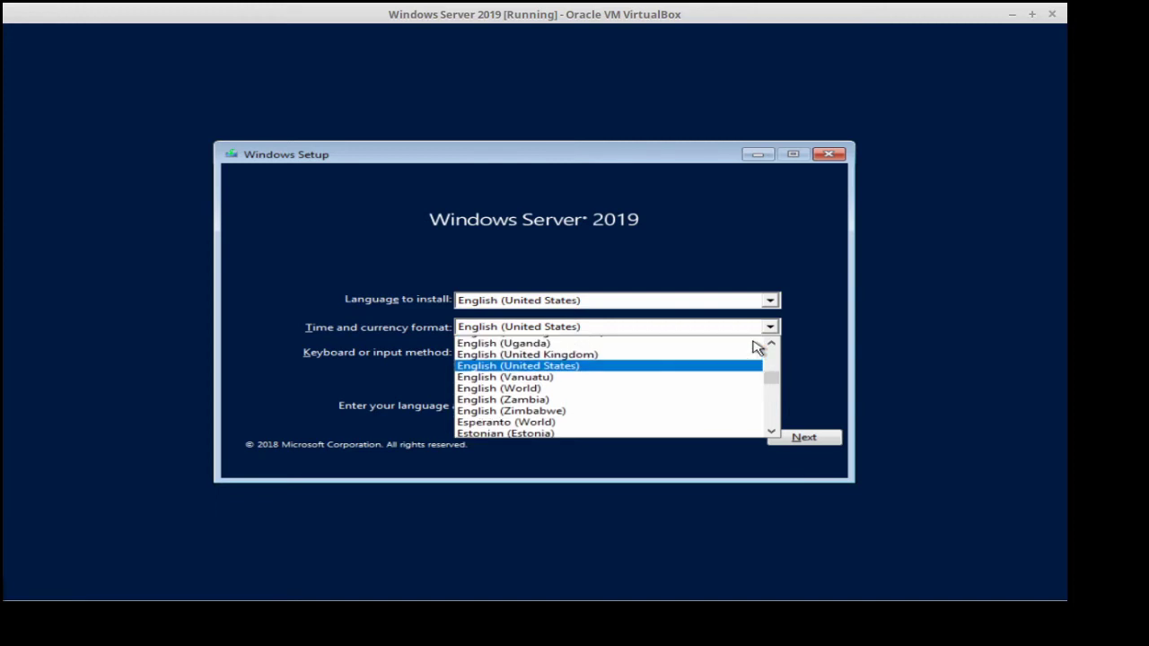
click(709, 366)
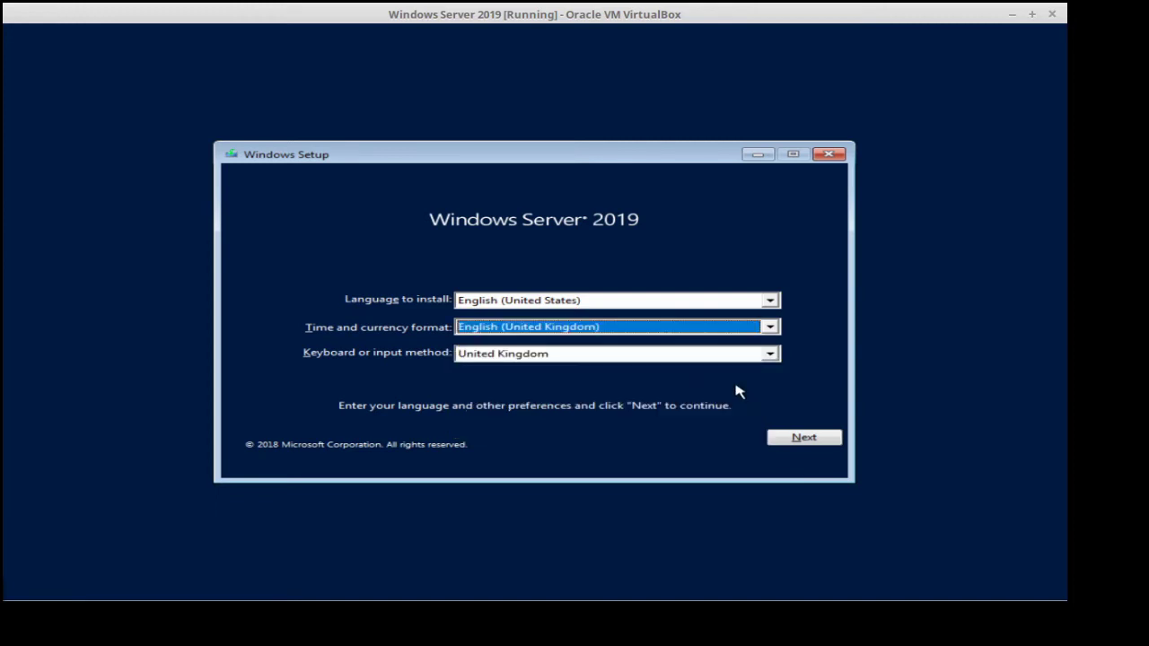
click(803, 438)
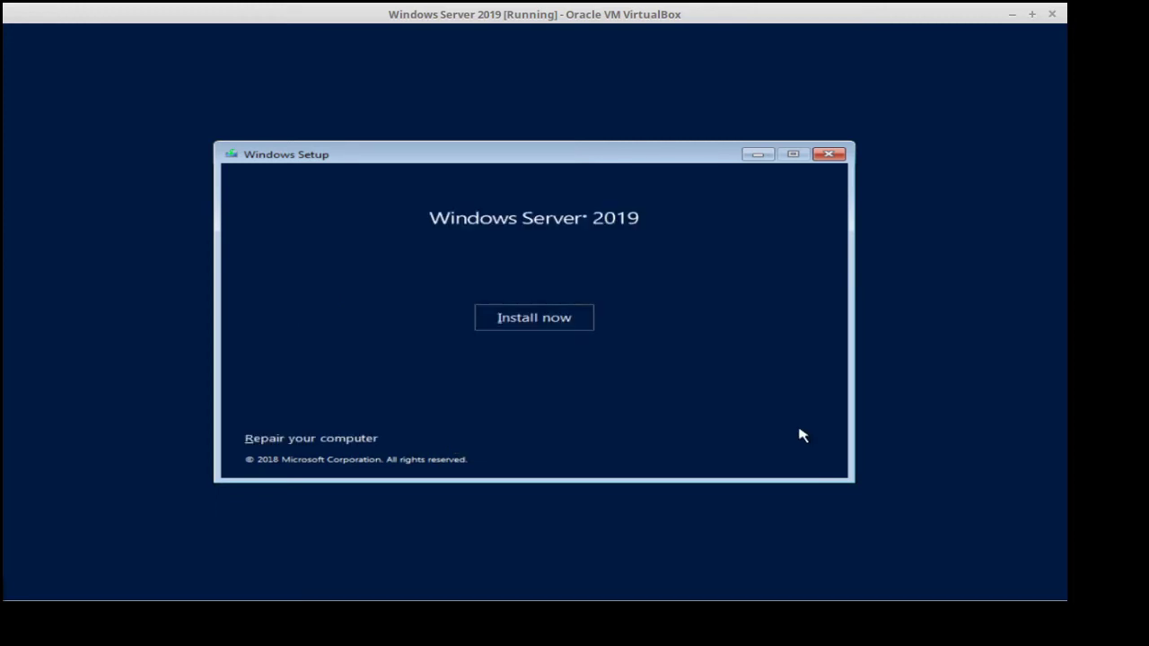
click(539, 327)
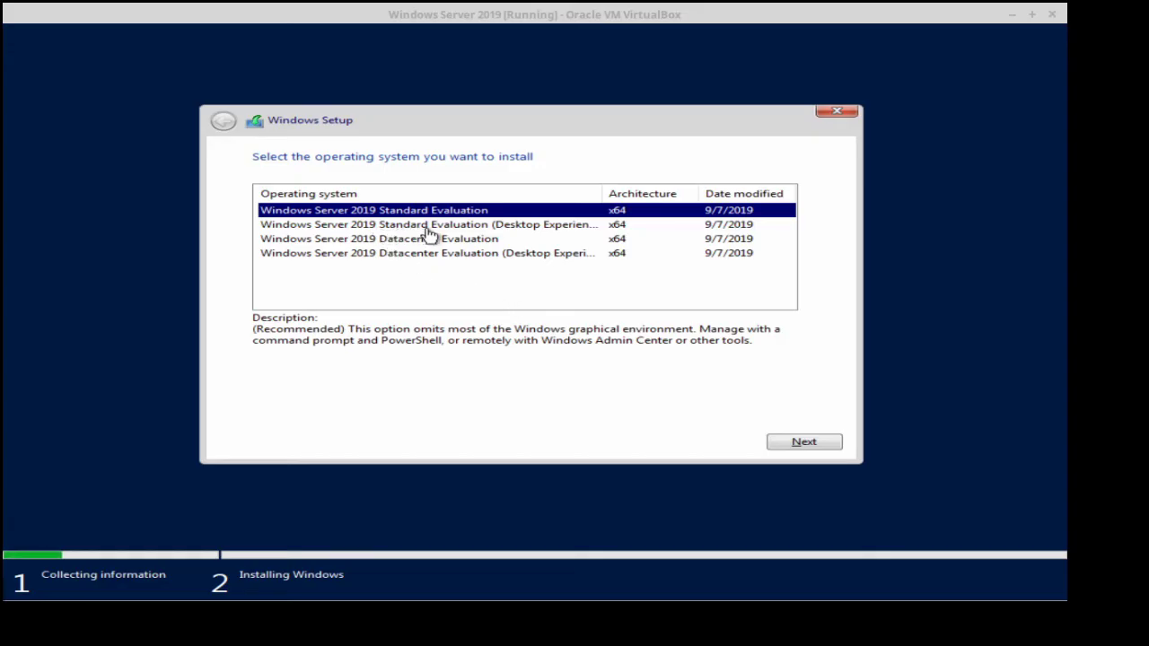
Select Windows Server 2019 Standard Evaluation (Desktop Experience) as the edition to install.
click(506, 230)
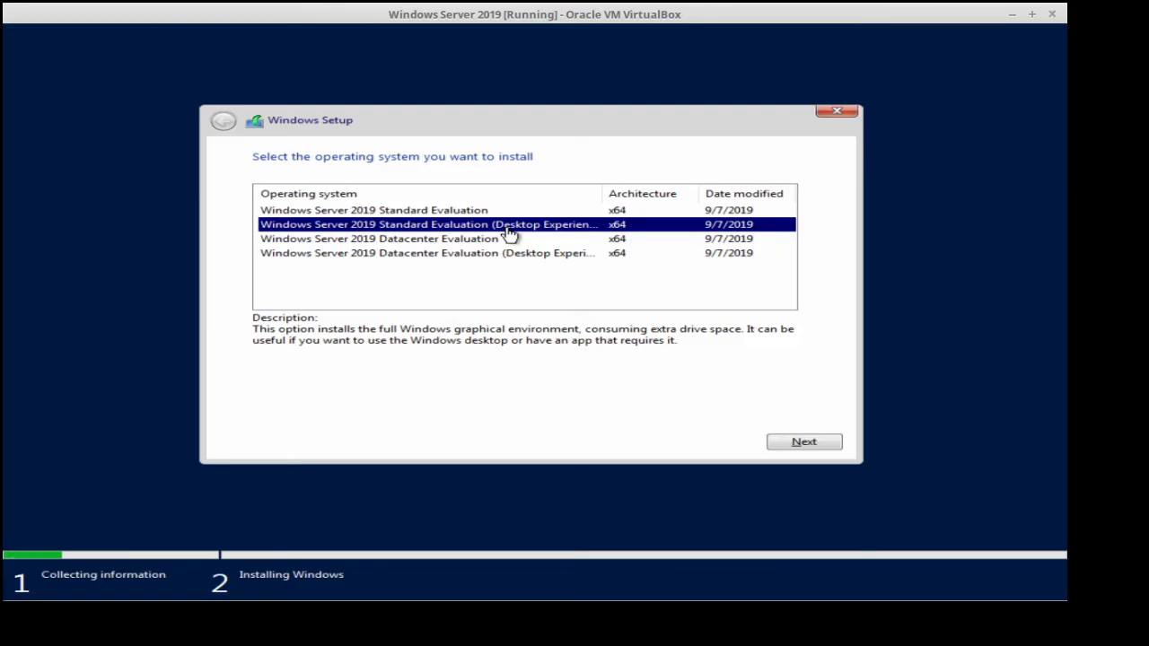
click(795, 441)
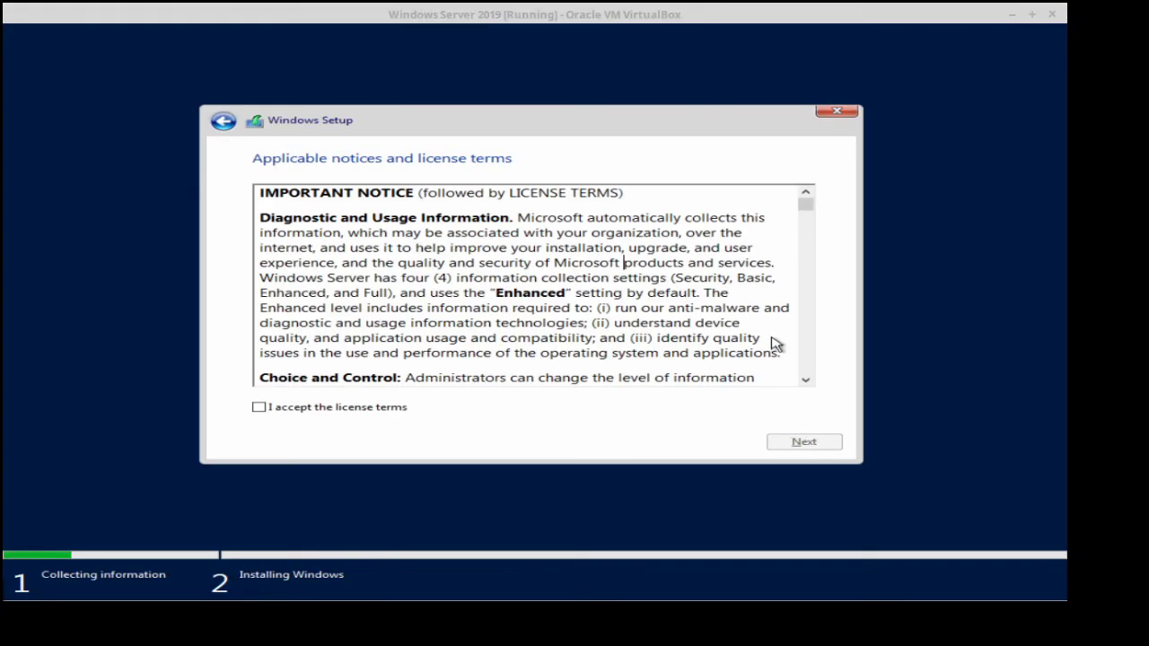
Scroll through the license terms, accept them, and continue.
drag(803, 205, 785, 390)
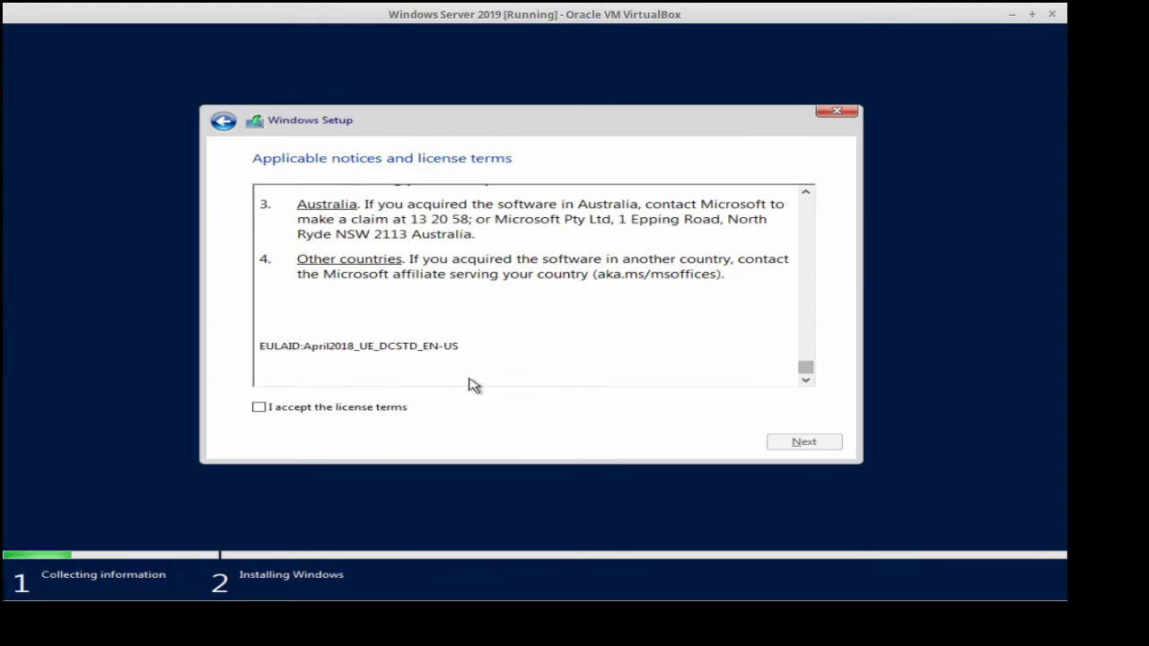
click(259, 408)
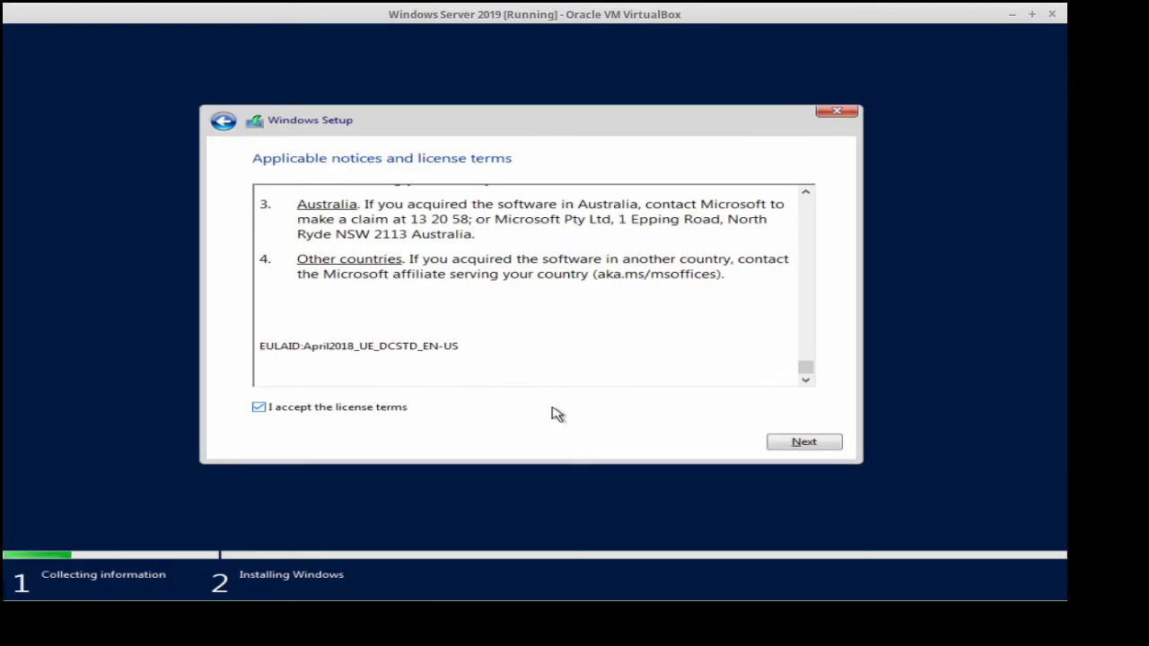
click(802, 442)
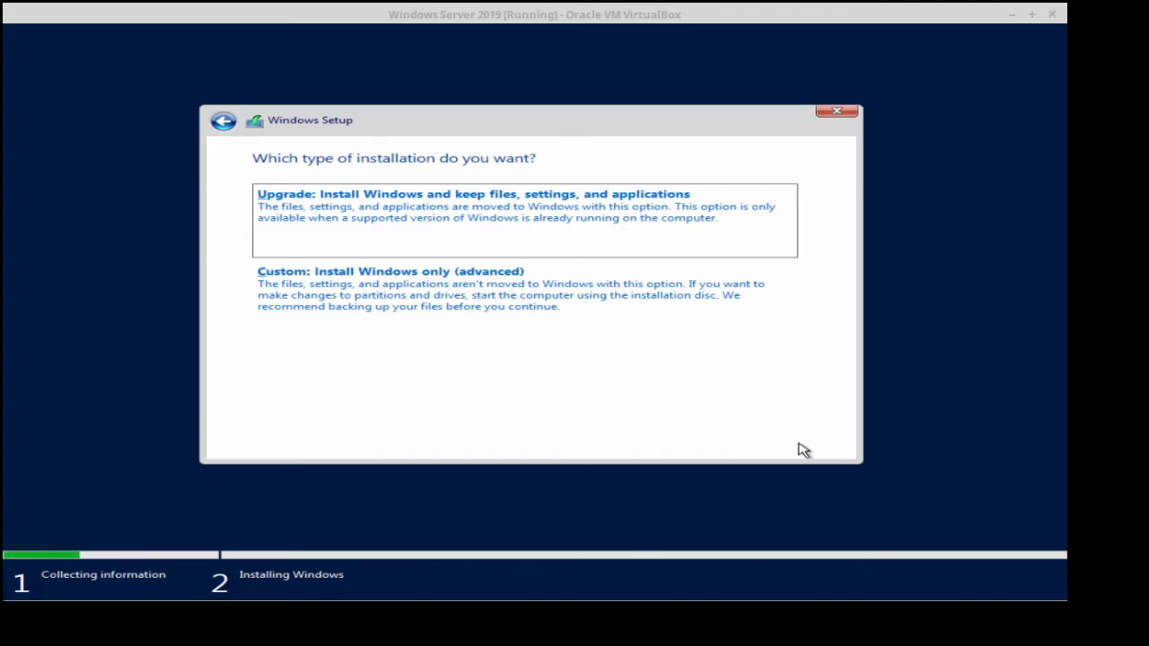
Pick the 'Custom: Install Windows only (advanced)' installation type.
click(499, 305)
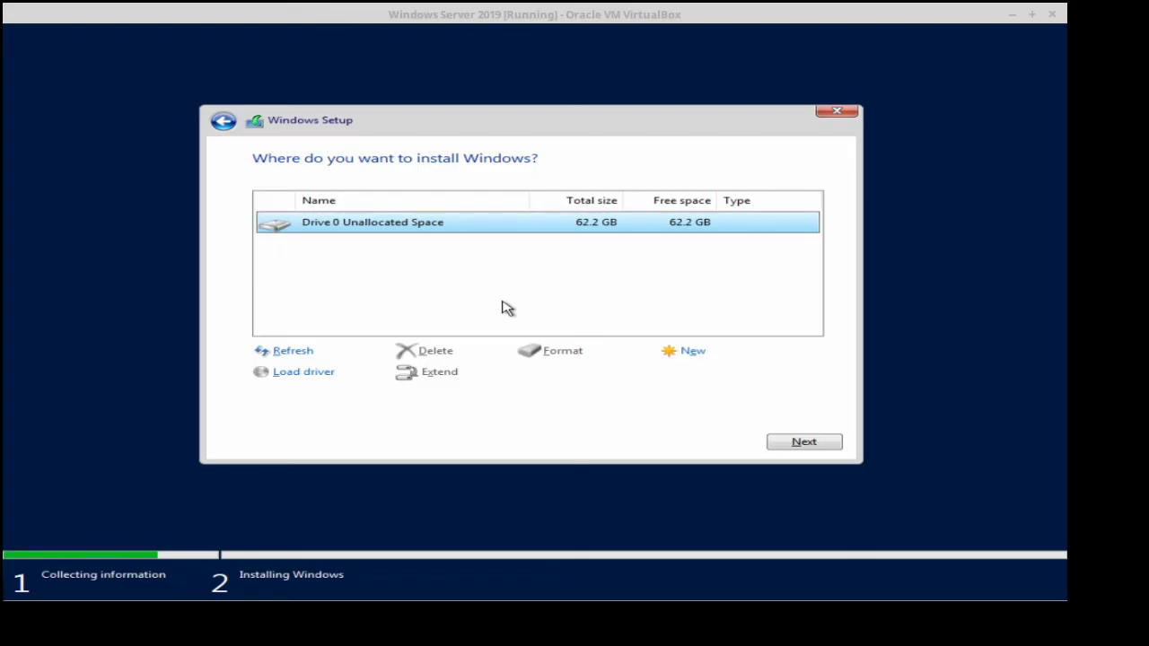
Create a new 60000 MB partition on Drive 0's unallocated space.
click(683, 351)
key(Delete)
key(Delete)
key(Delete)
key(Delete)
key(Delete)
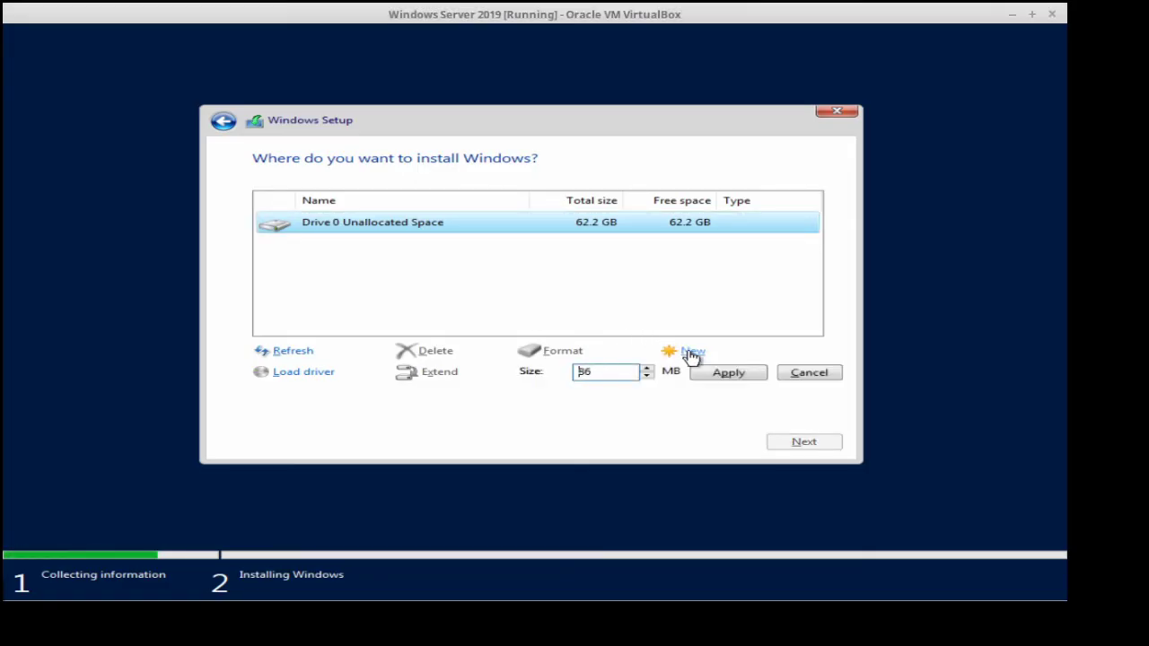
text(60000)
click(718, 374)
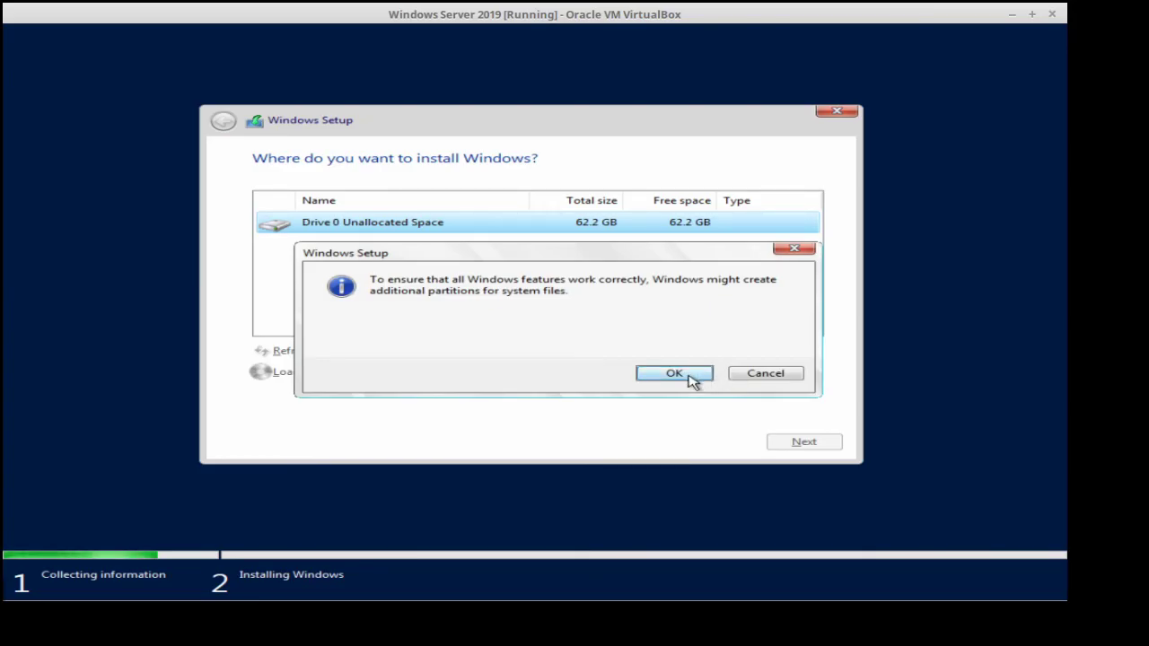
Accept the extra system partitions and install Windows on Drive 0 Partition 2.
click(689, 377)
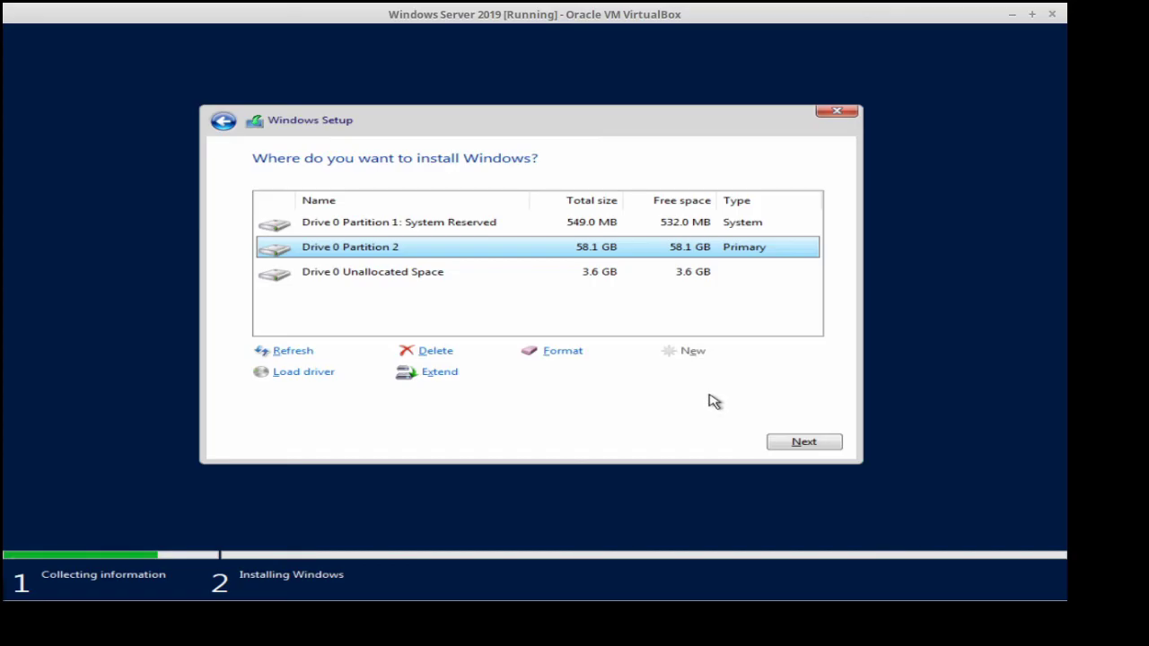
click(798, 441)
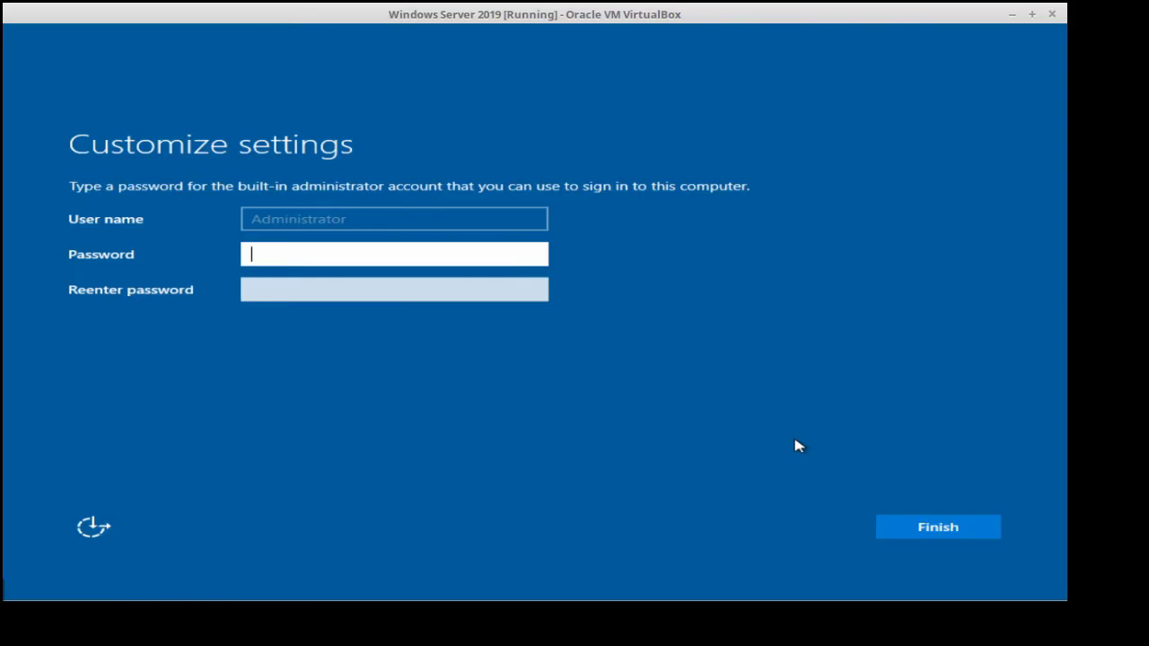
Enter the Administrator password and its confirmation, then finish the settings.
text(P@ssw0rd123!)
key(Tab)
text(P@ssw0rd1)
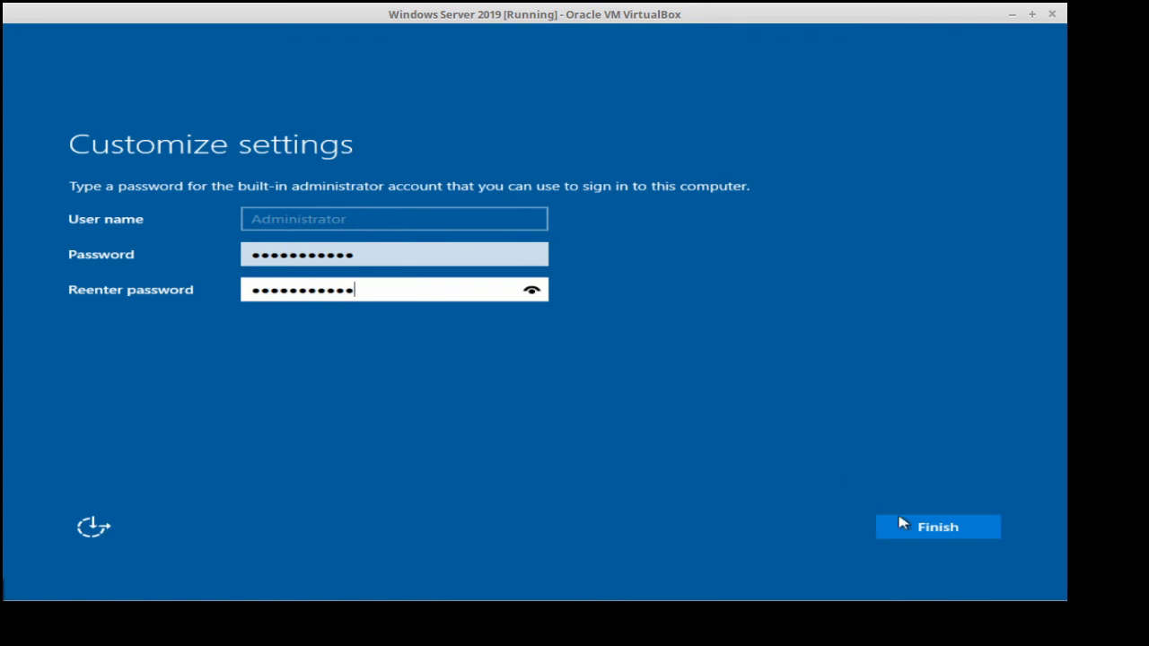
click(928, 533)
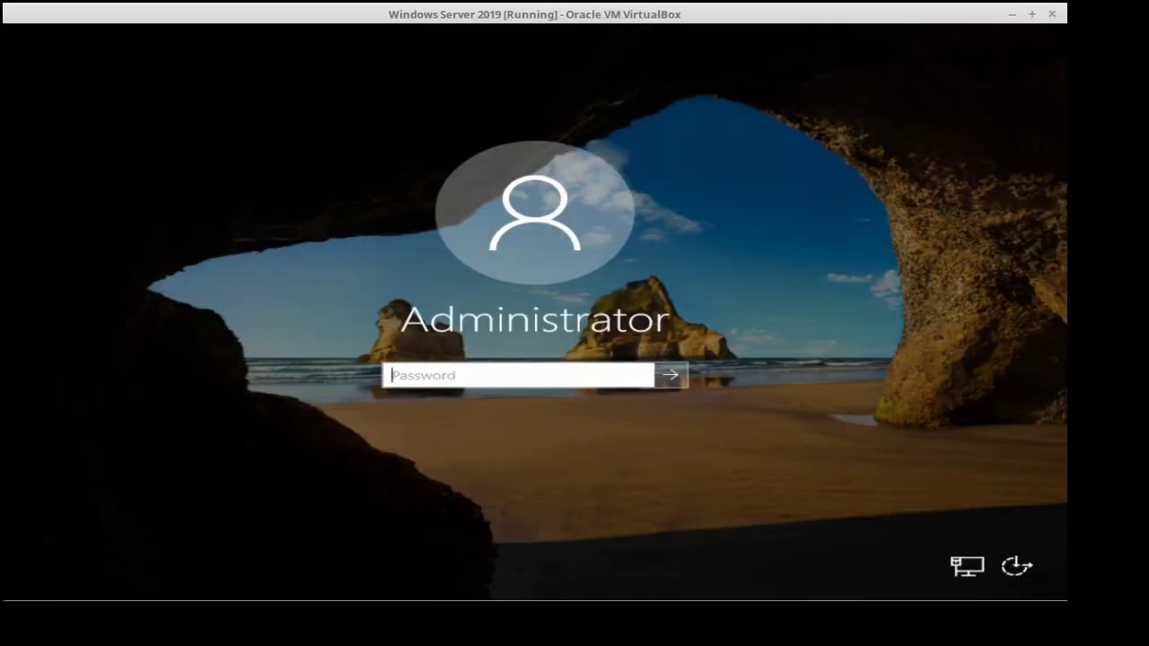
Sign in as Administrator with the account password.
text(P@ssw0rd123)
key(Return)
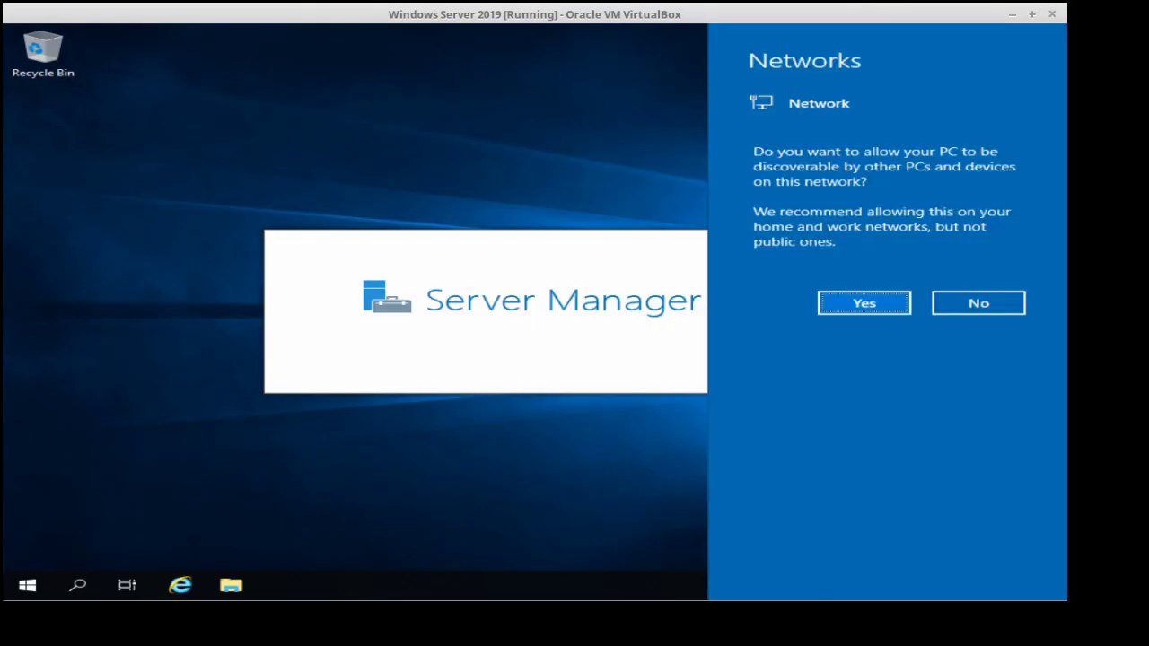
Decline network discovery and close the Windows Admin Center pop-up.
click(978, 304)
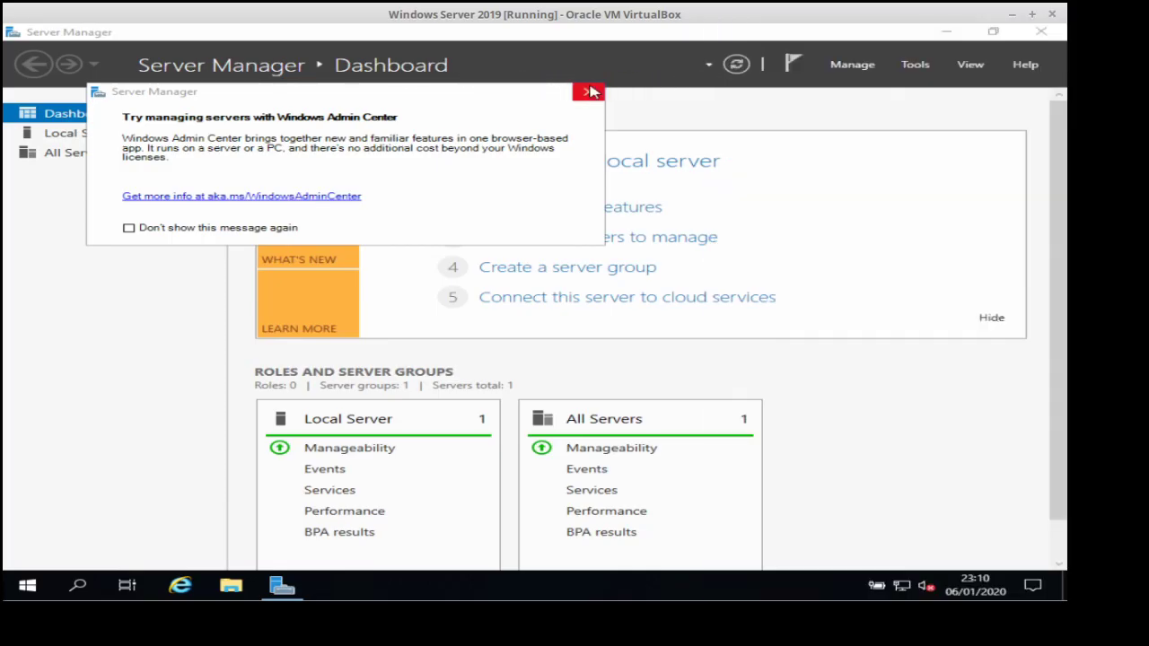
click(589, 91)
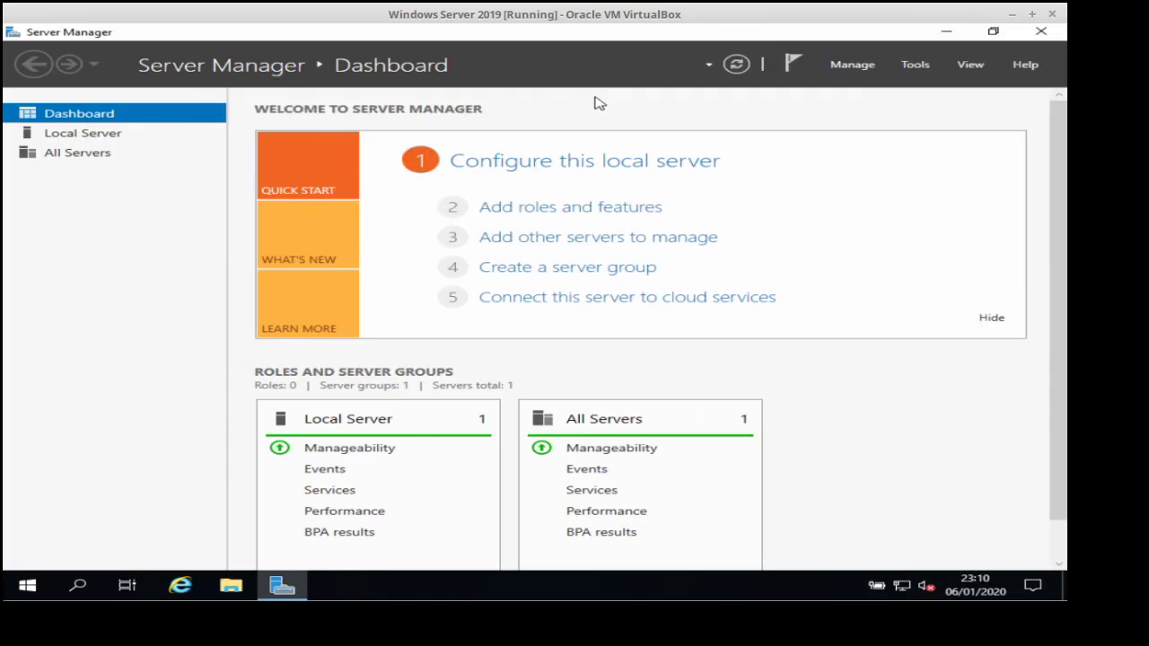